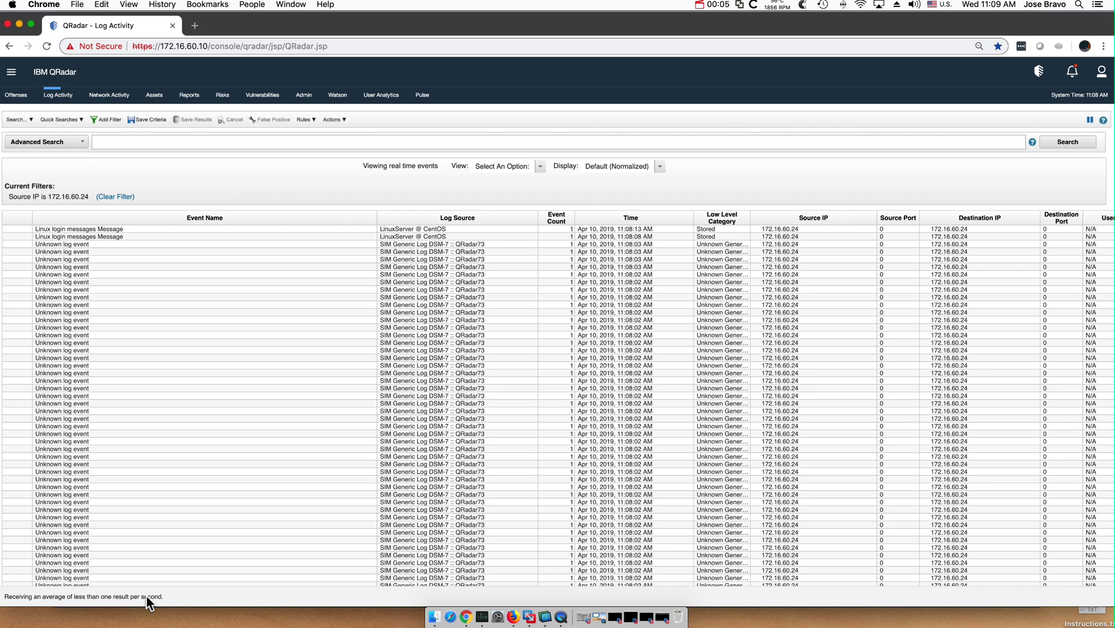
# Bring the remote Mac desktop into view and return to QRadar's Log Activity view.
pyautogui.moveTo(149, 602)
pyautogui.click(547, 618)
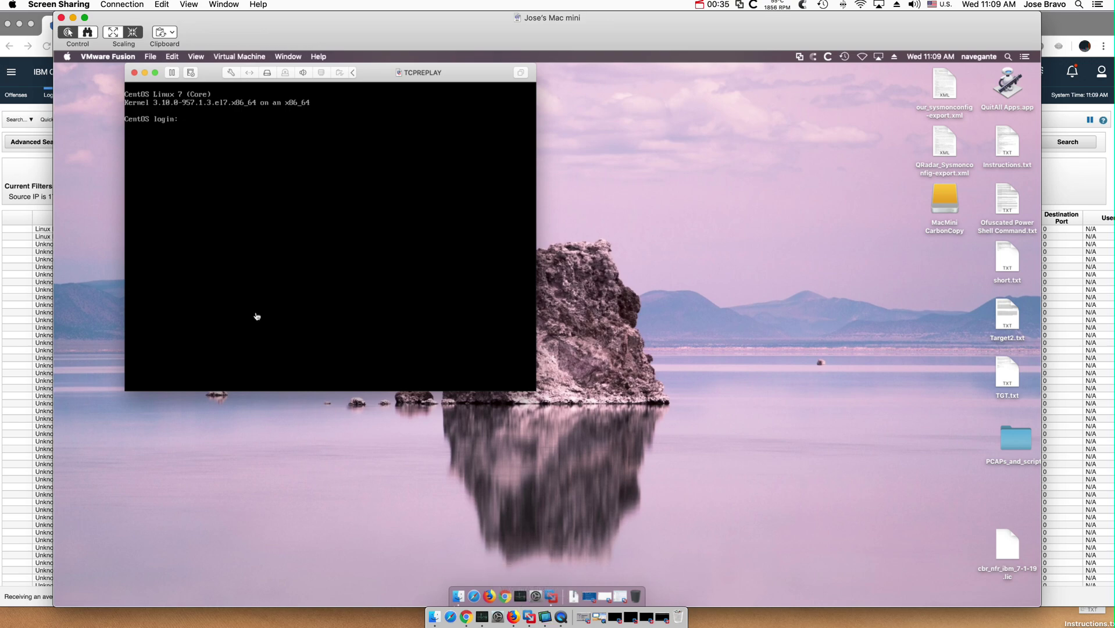
pyautogui.click(21, 217)
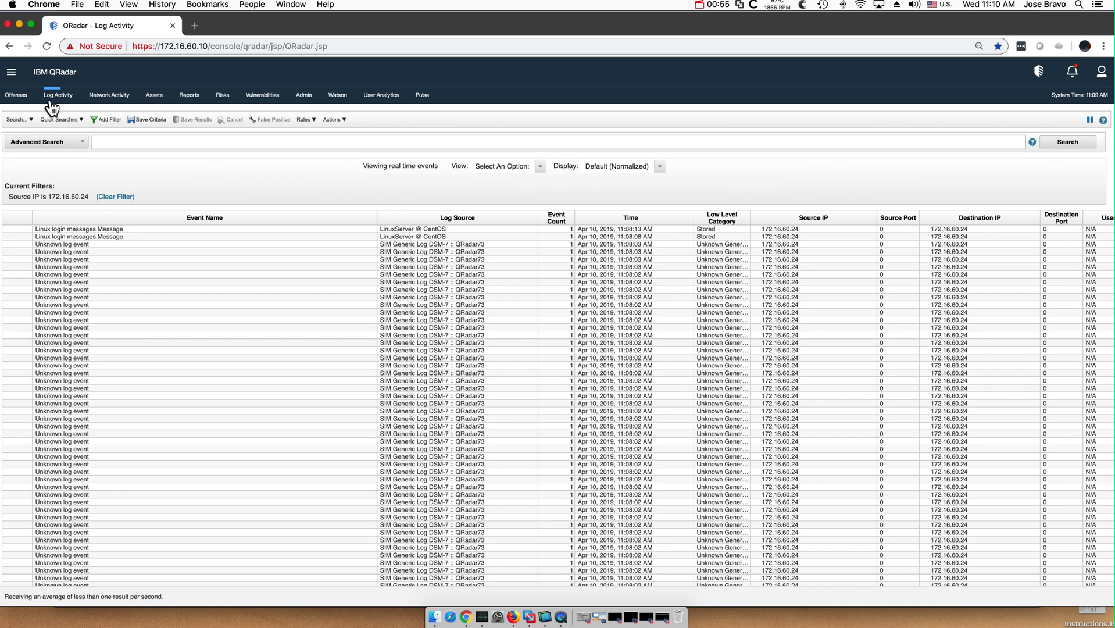
# Launch the DSM Editor from the Admin tab's Data Sources section and center its window.
pyautogui.click(303, 97)
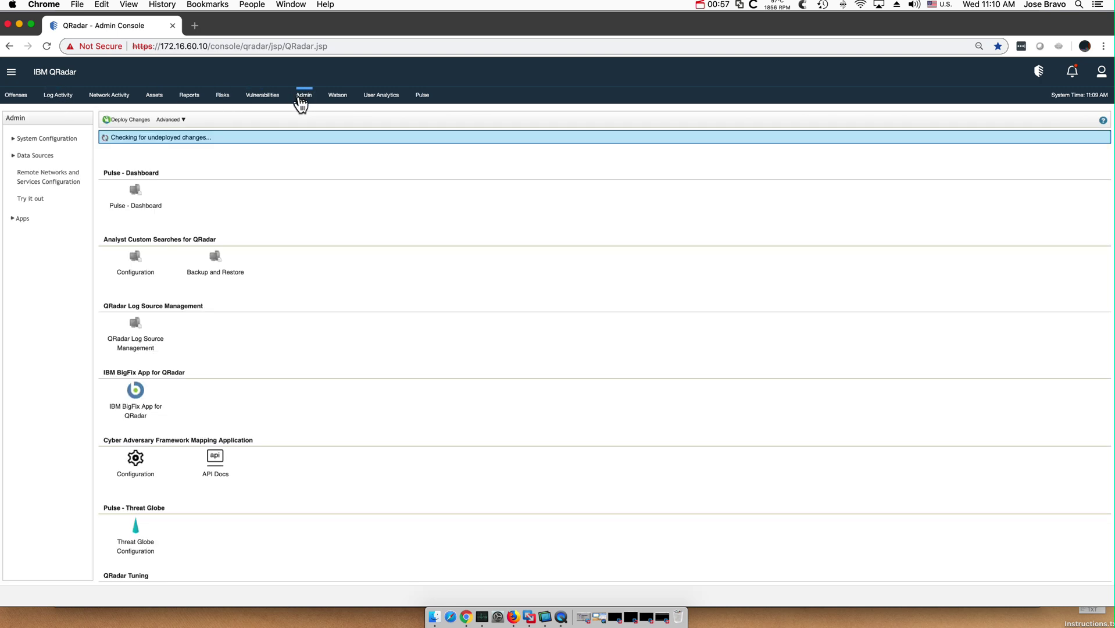
pyautogui.scroll(5, 246, 243)
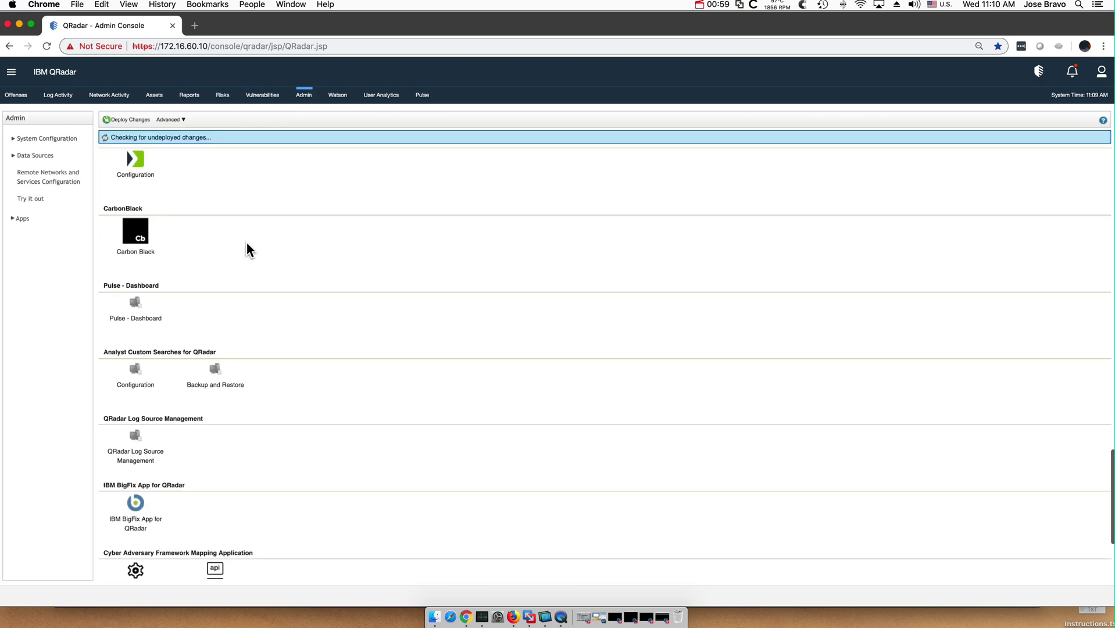
pyautogui.scroll(20, 247, 242)
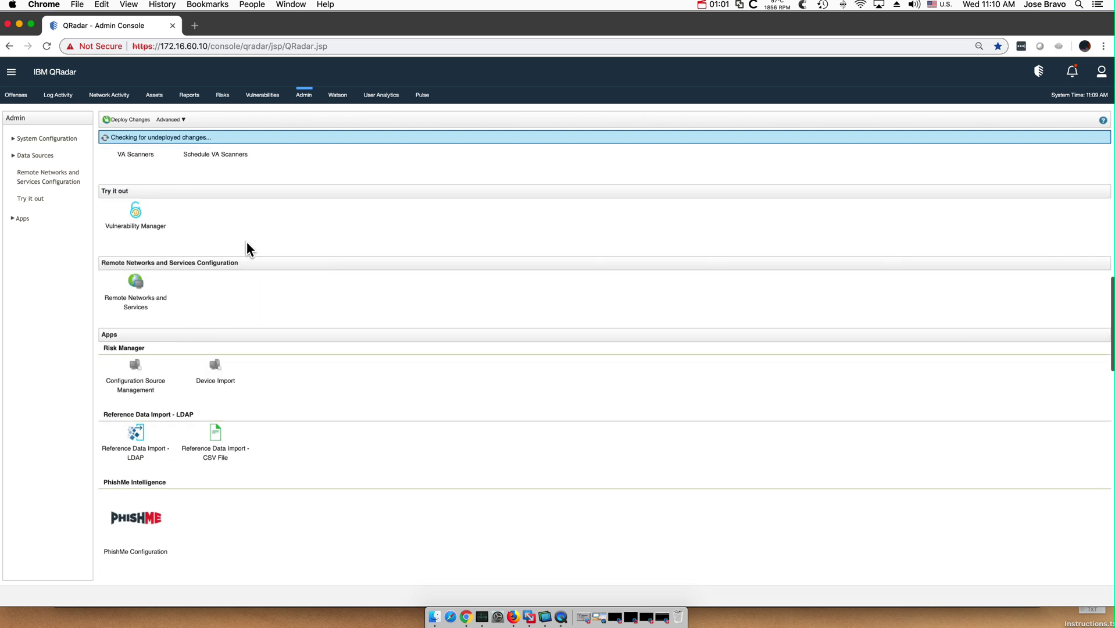
pyautogui.scroll(6, 247, 244)
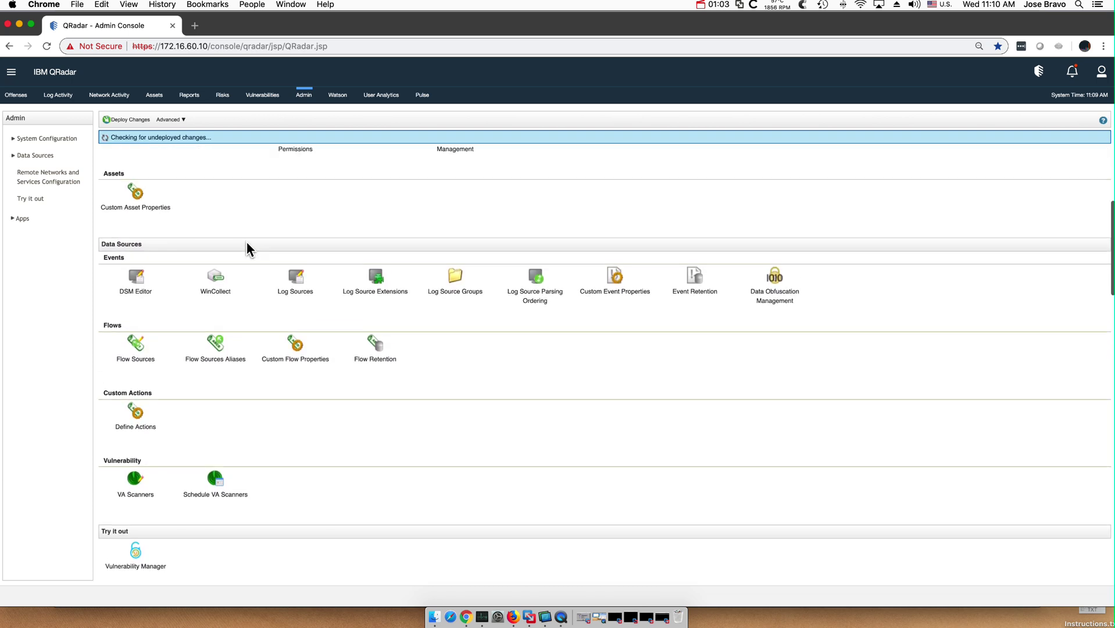
pyautogui.click(135, 282)
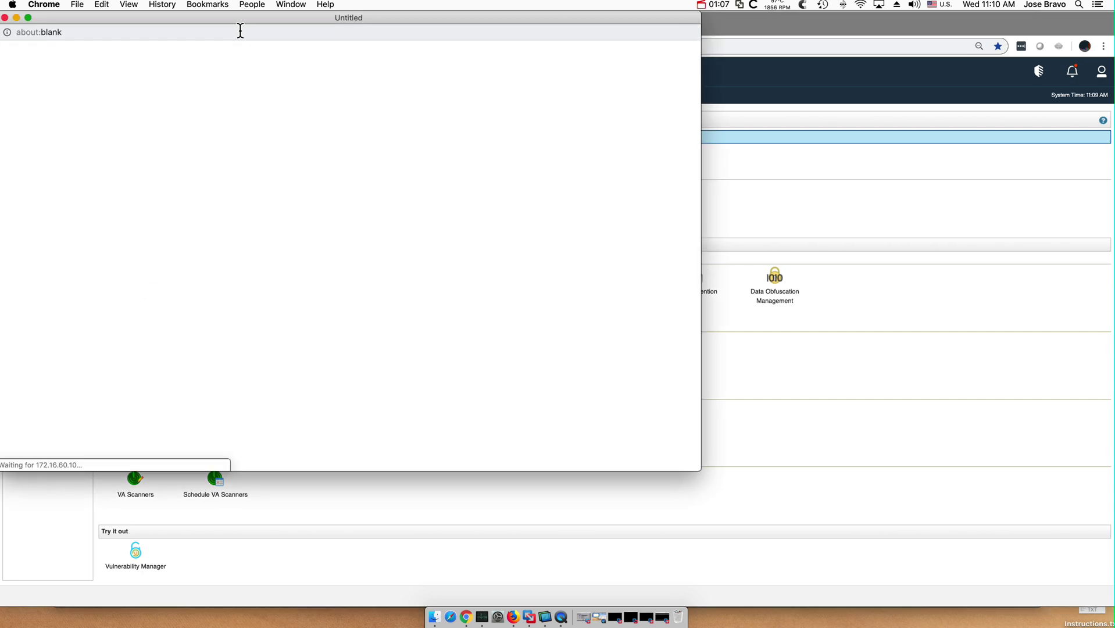
pyautogui.moveTo(244, 15); pyautogui.dragTo(433, 75)
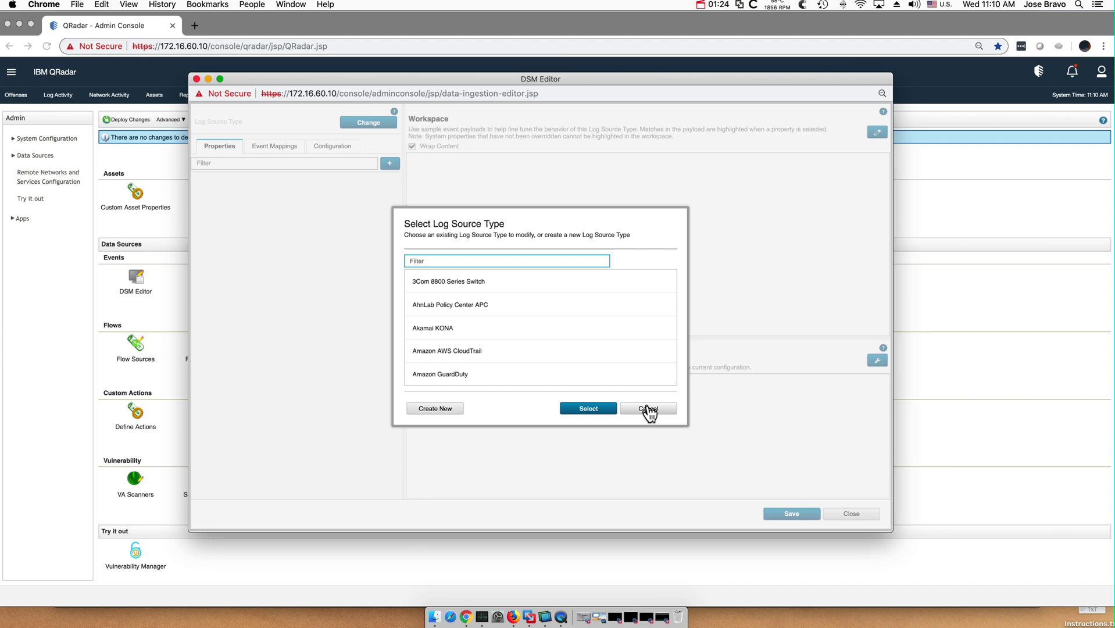
# Filter for 'solar' and load Solaris Operating System Authentication Messages into the editor.
pyautogui.write('sol')
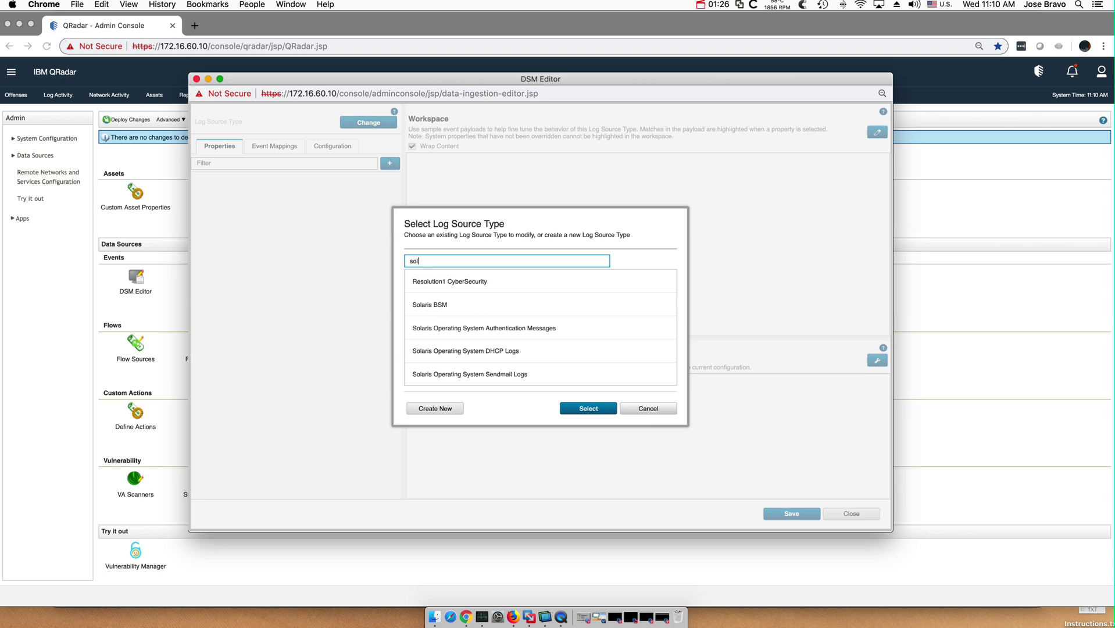
pyautogui.write('ar')
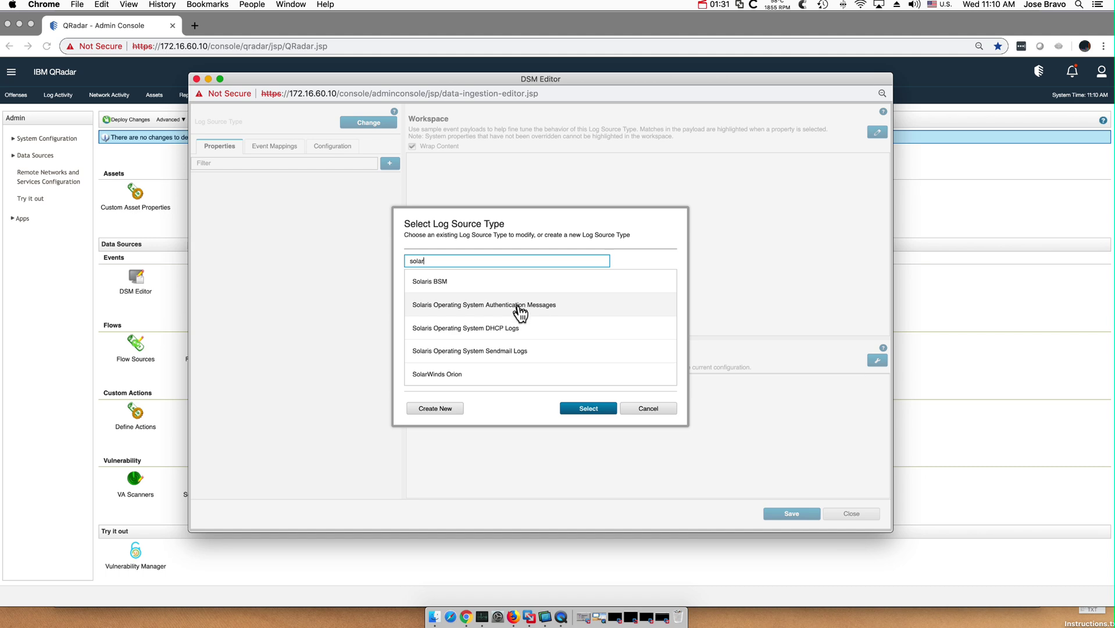
pyautogui.click(519, 308)
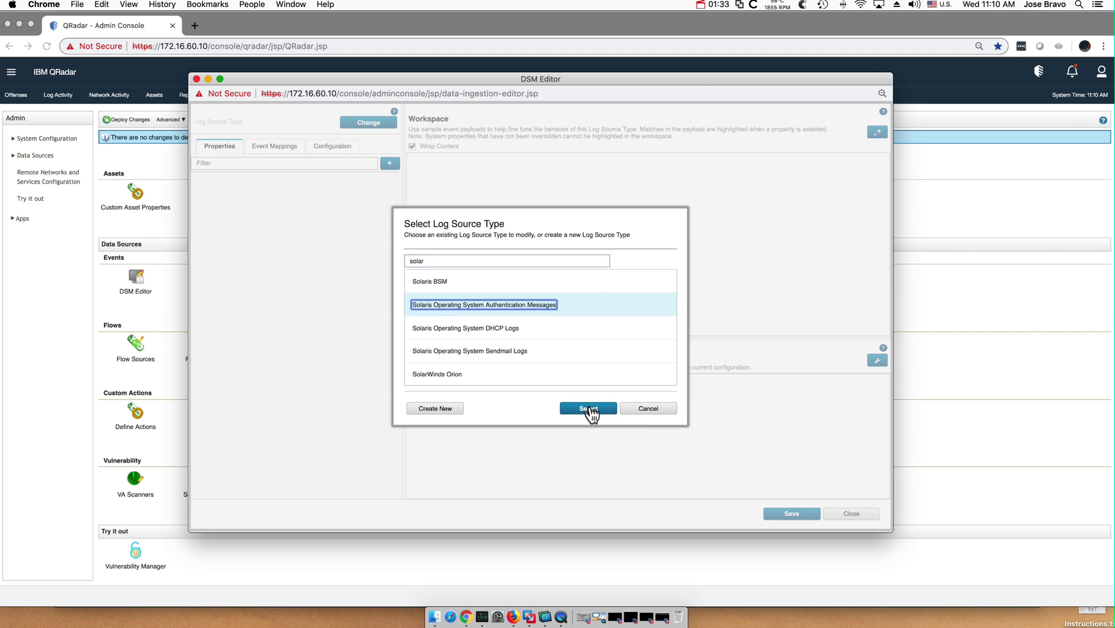
pyautogui.click(588, 409)
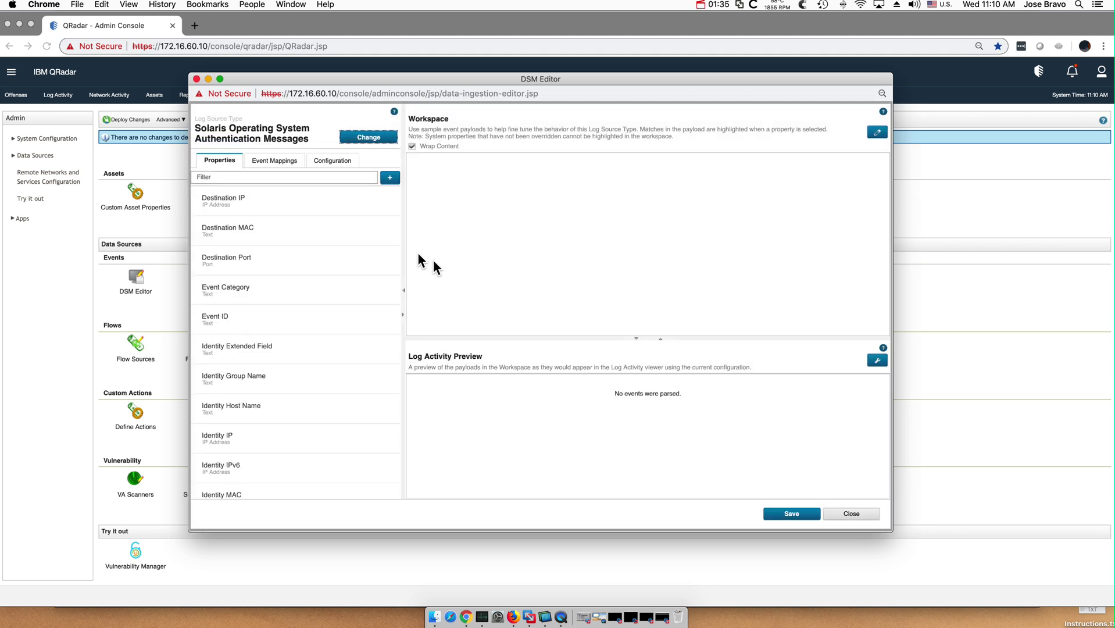
# On the Configuration tab, switch off Enable Log Source Autodetection for the Solaris type and save.
pyautogui.click(331, 162)
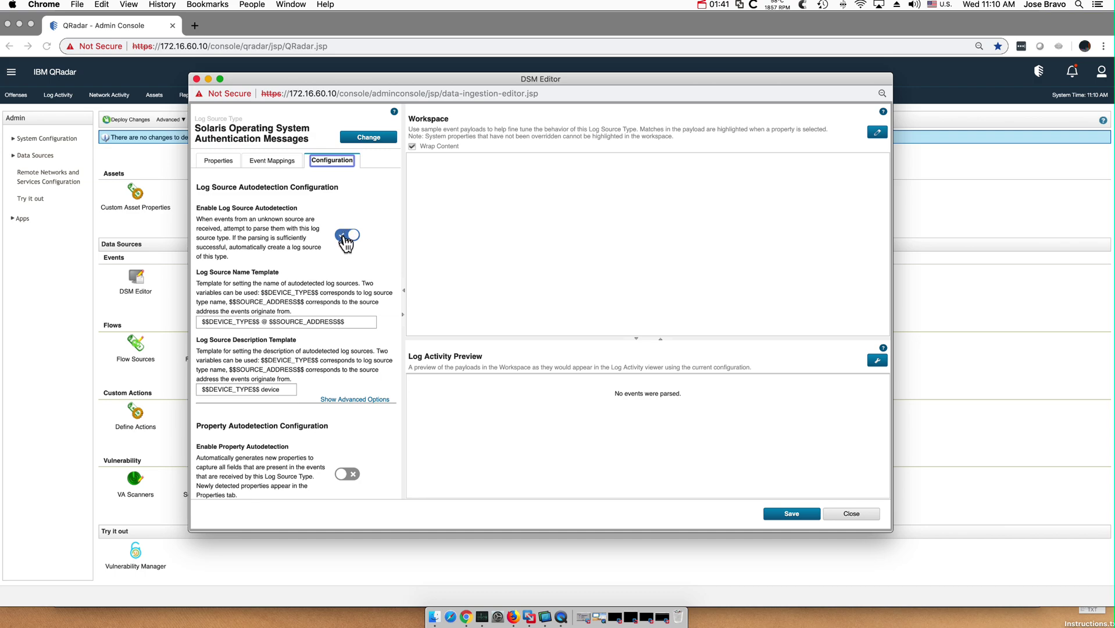
pyautogui.click(347, 236)
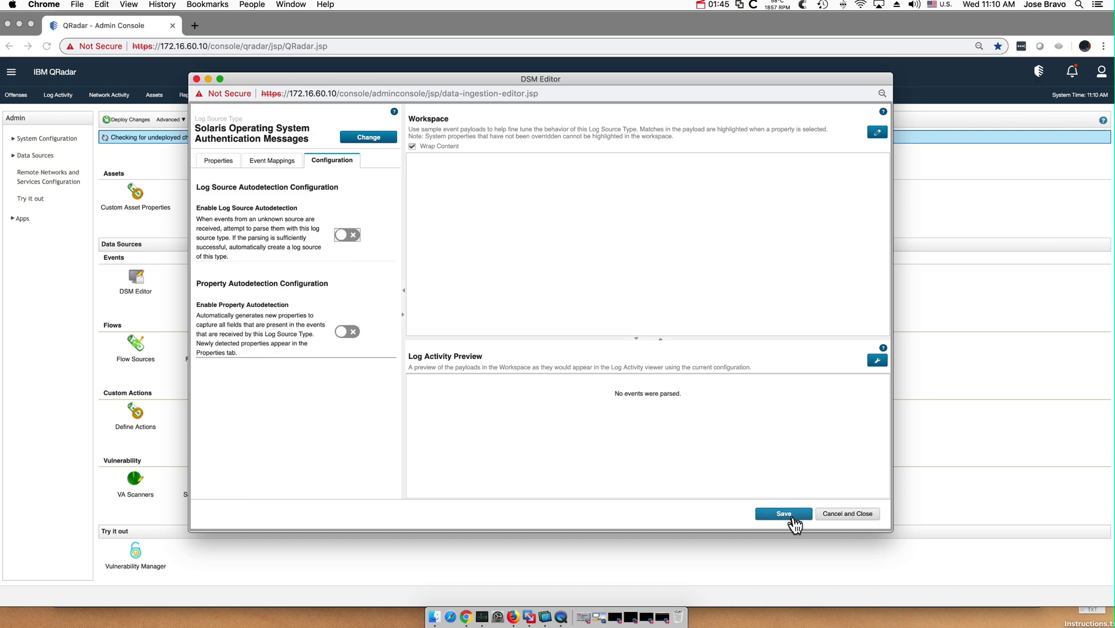
pyautogui.click(784, 513)
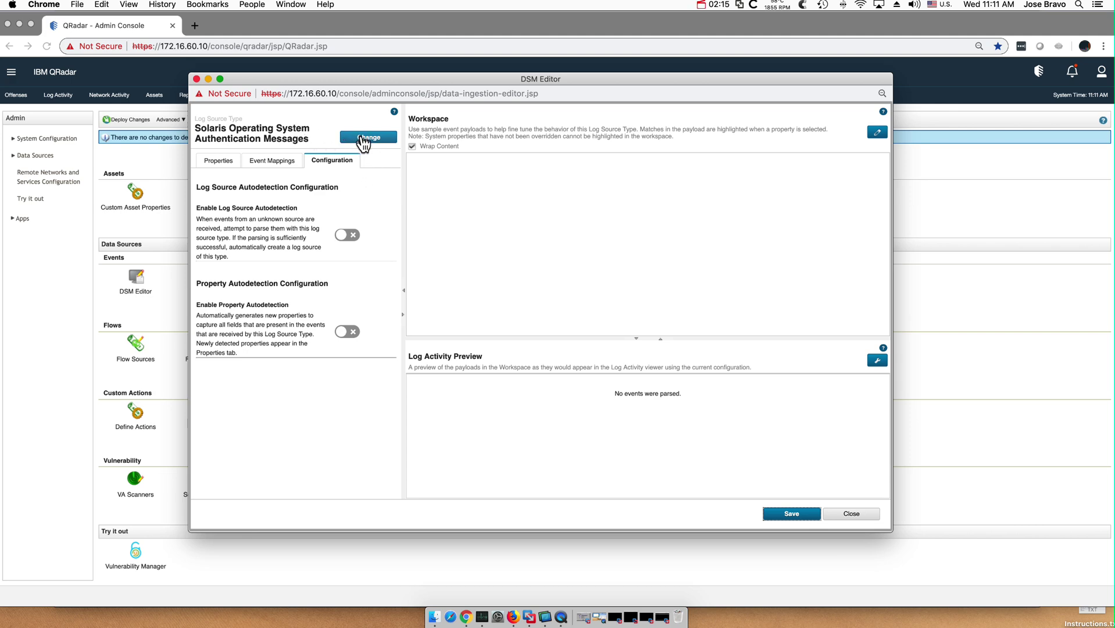
# Create a new log source type named 'test', save it, and load it into the DSM Editor.
pyautogui.click(362, 138)
pyautogui.write('solar')
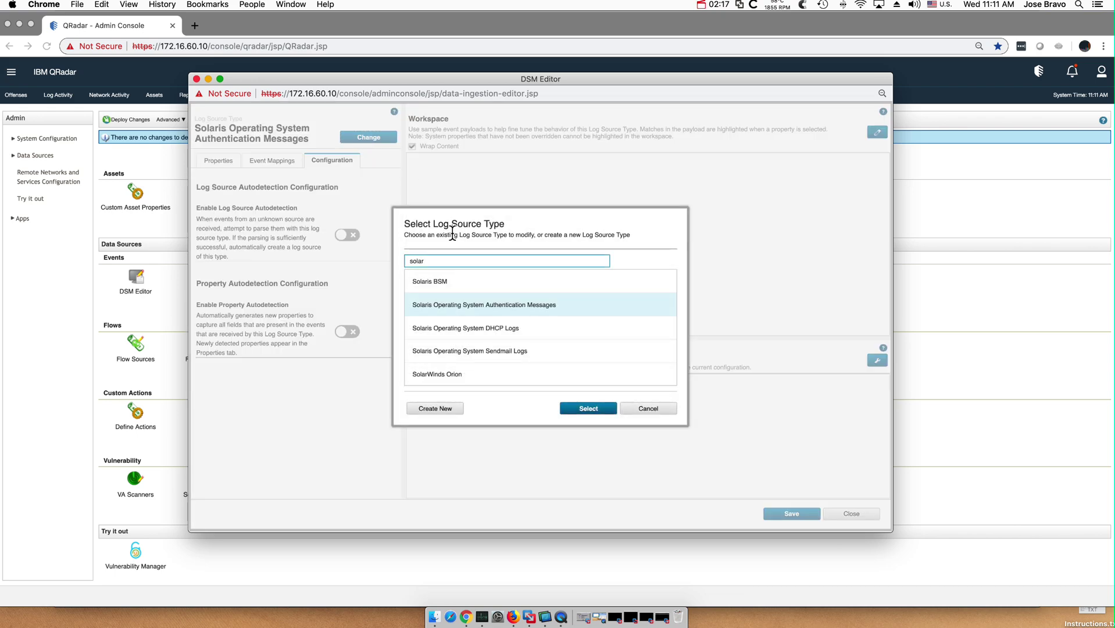
pyautogui.click(439, 411)
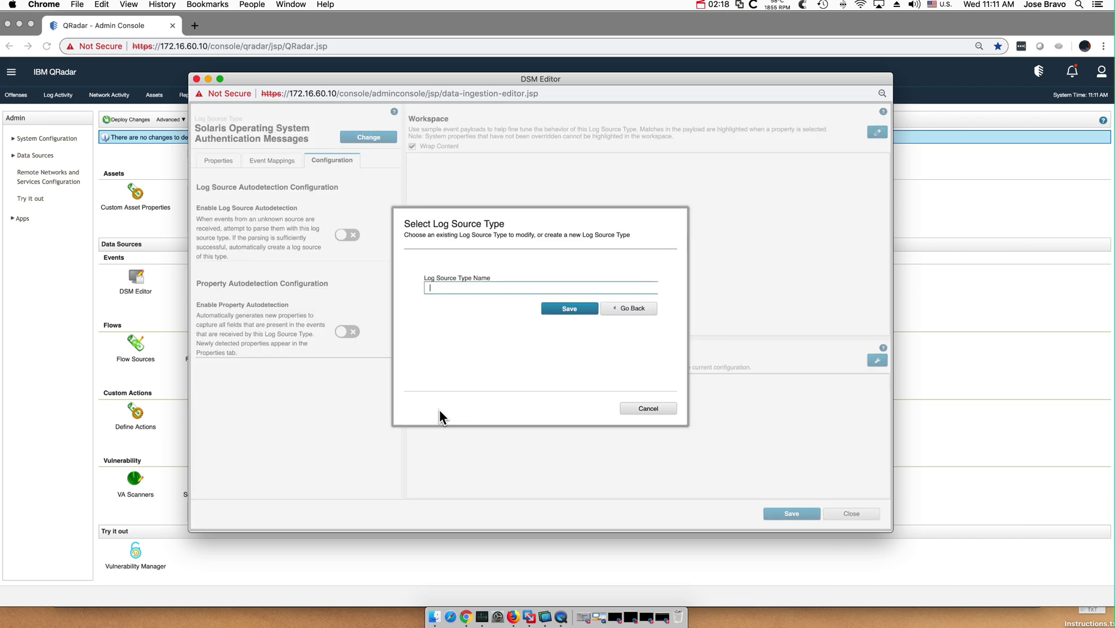
pyautogui.write('test')
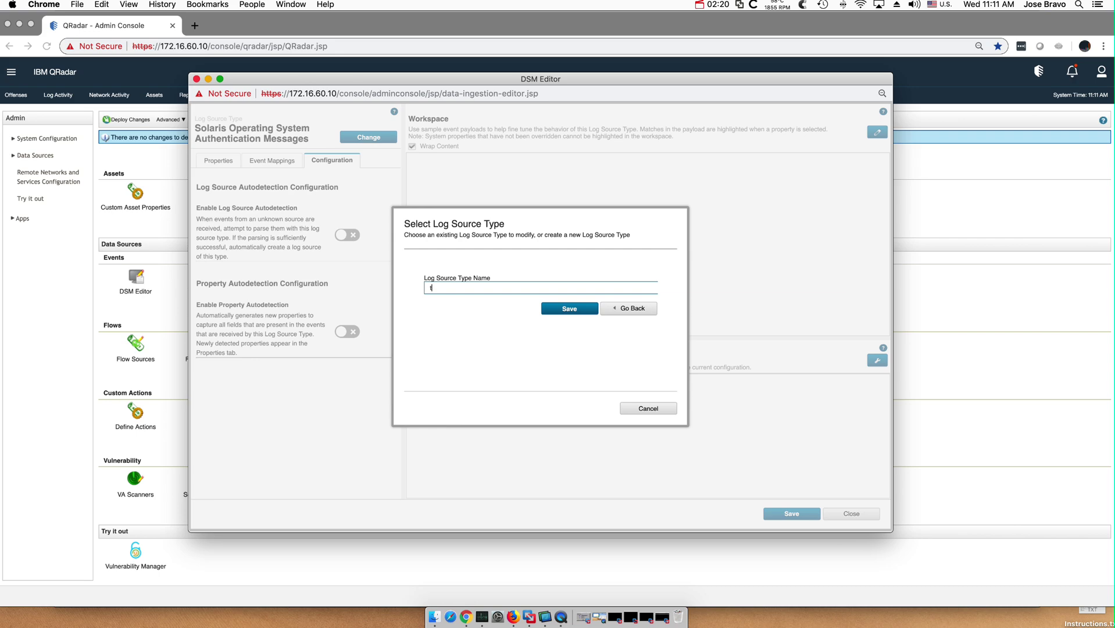
pyautogui.click(570, 310)
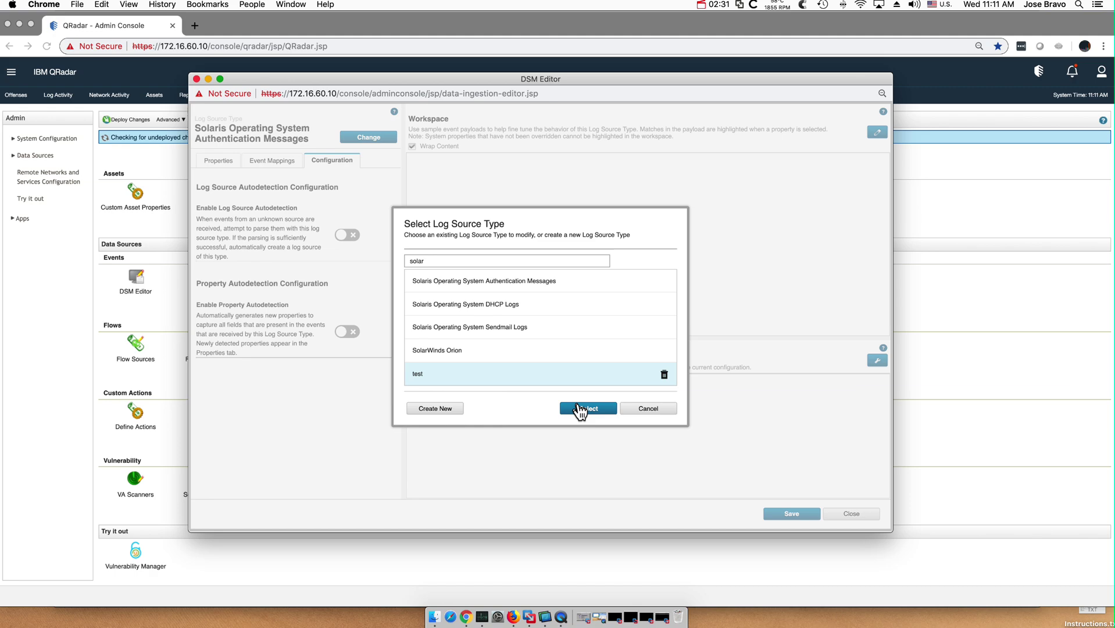
pyautogui.click(580, 409)
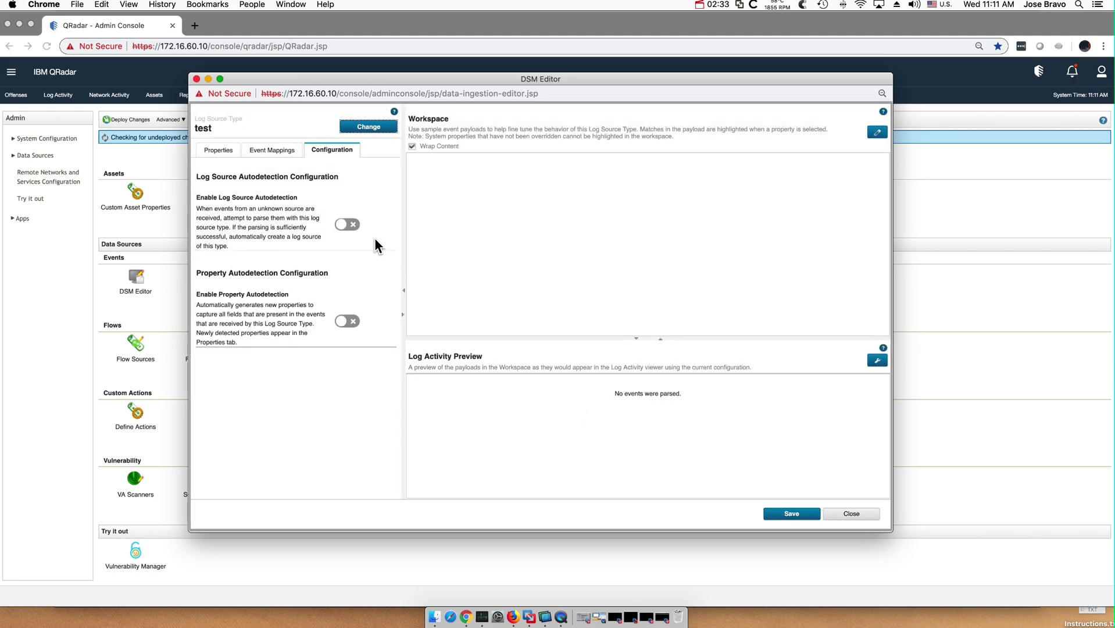
# Switch on log source autodetection for 'test' and review its advanced options (25 events, 35%, 1000, 50).
pyautogui.click(348, 225)
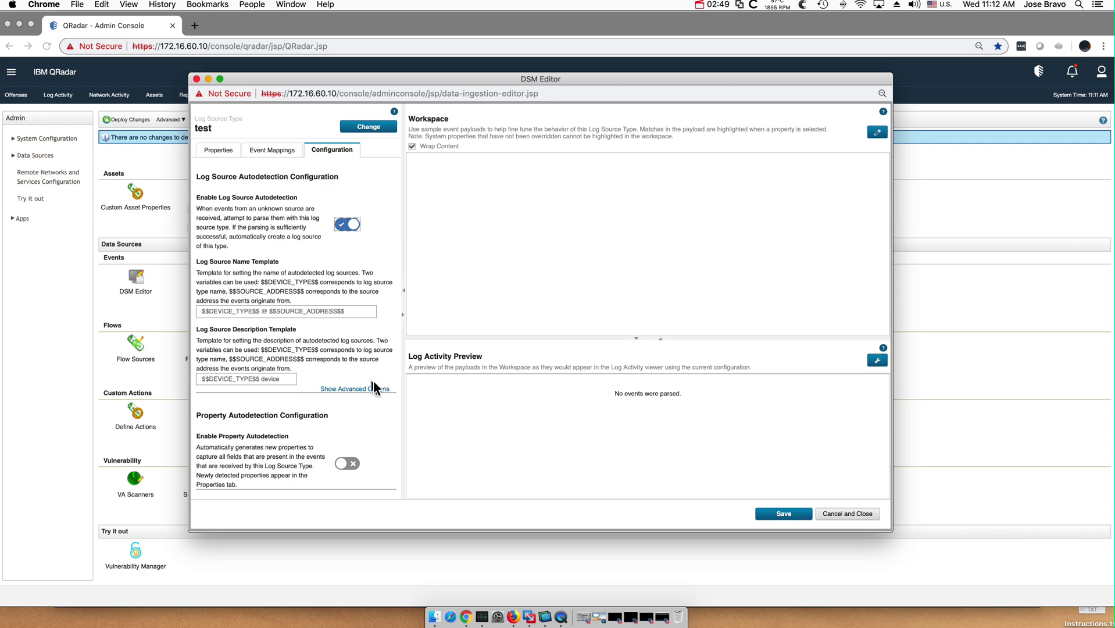
pyautogui.click(369, 390)
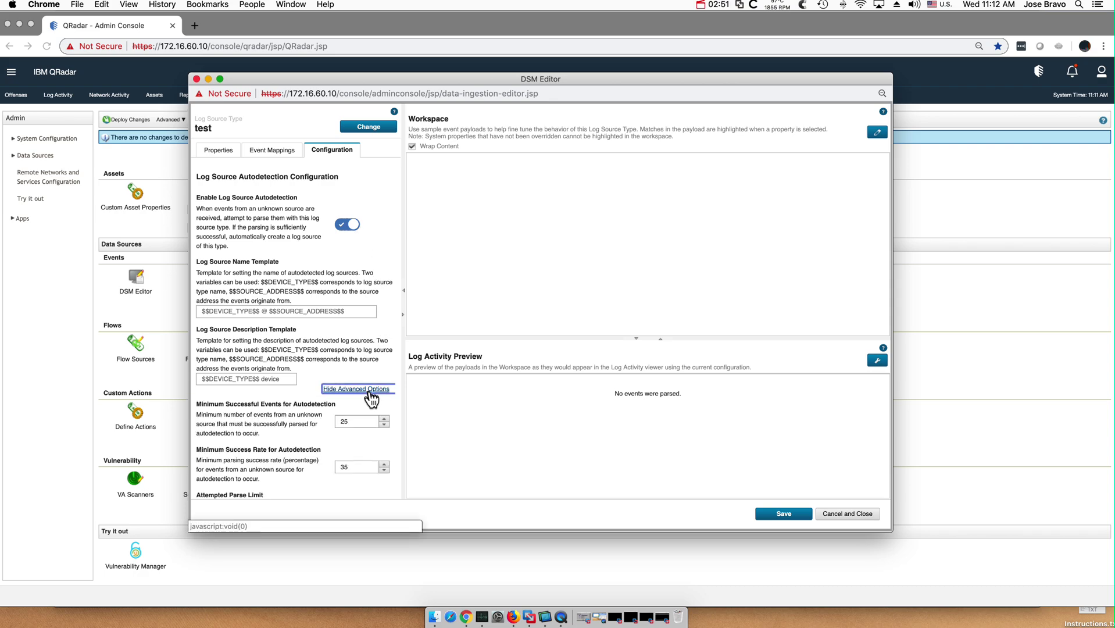
pyautogui.scroll(-1, 308, 399)
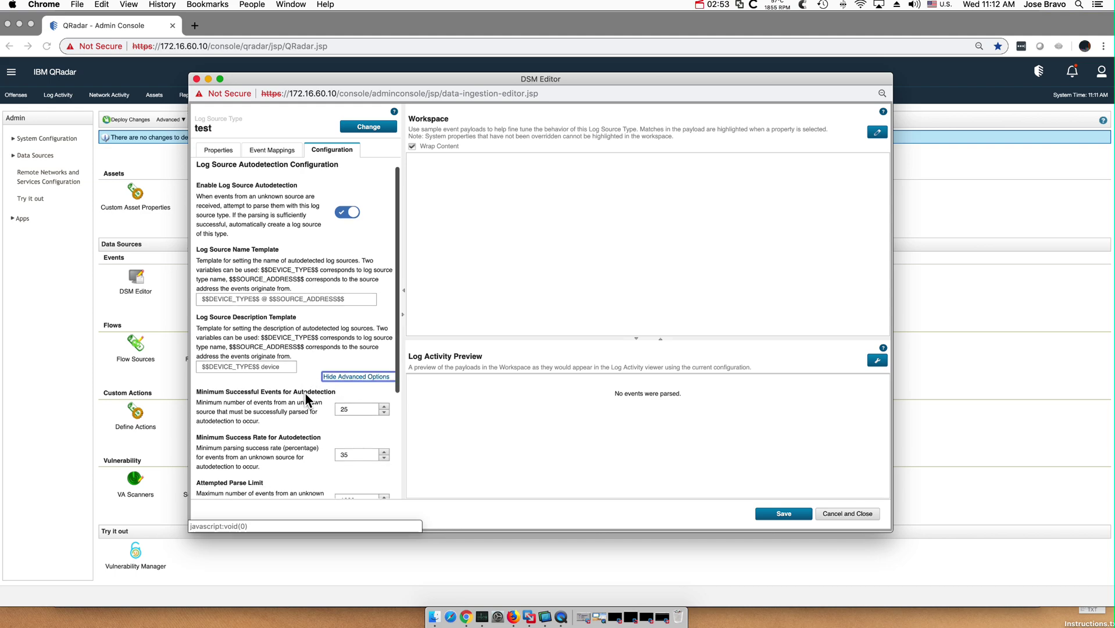
pyautogui.scroll(-5, 308, 399)
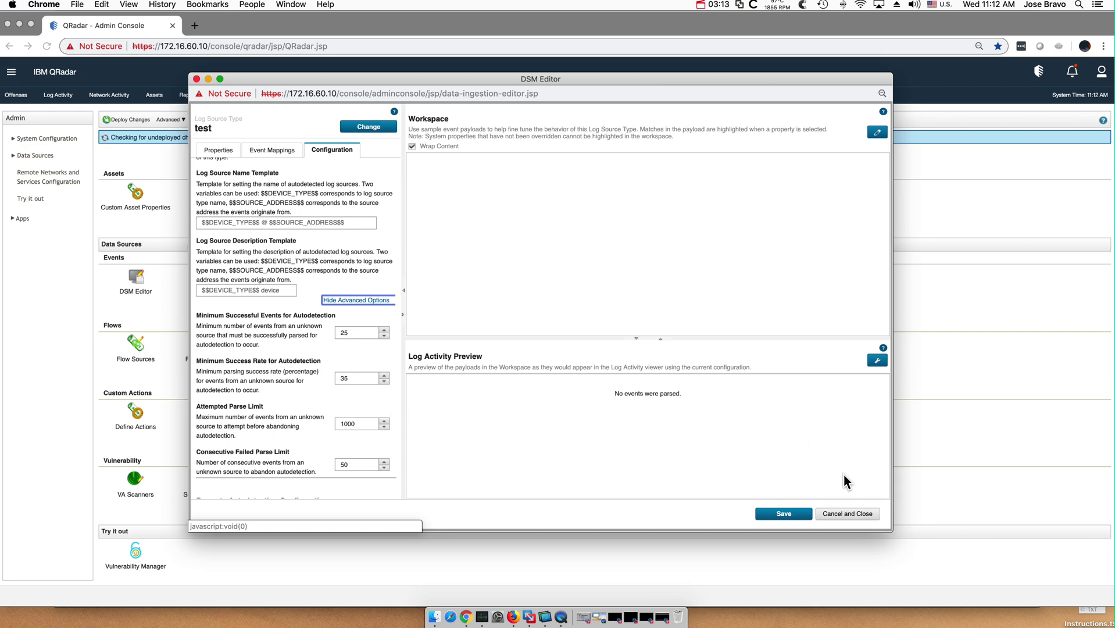
# Discard the 'test' changes and reopen the DSM Editor on 3Com 8800 Series Switch.
pyautogui.click(839, 514)
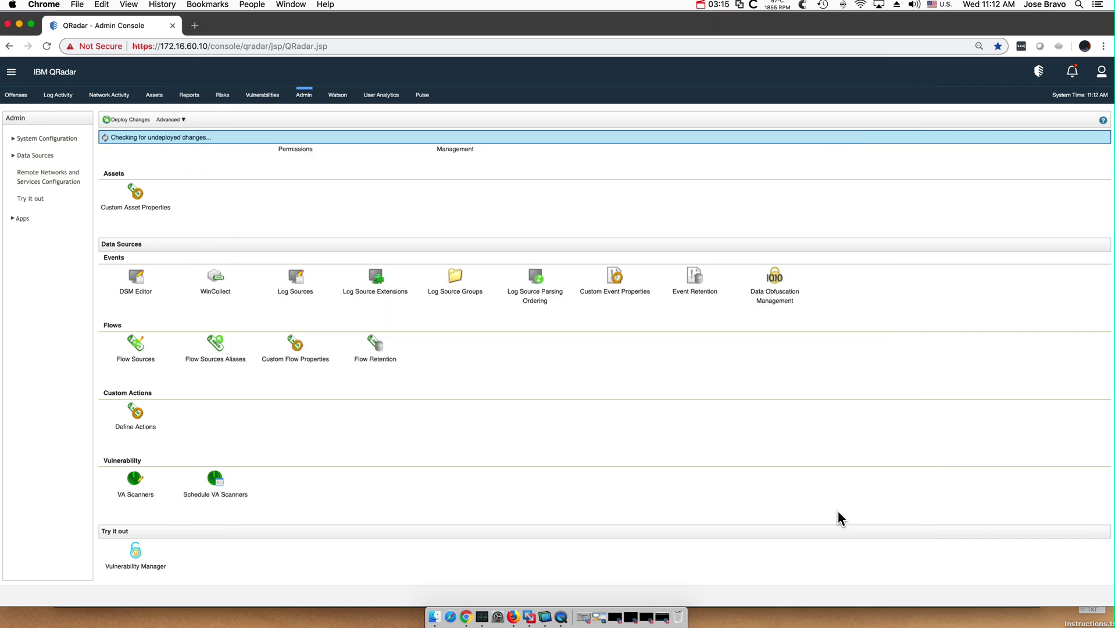
pyautogui.click(137, 287)
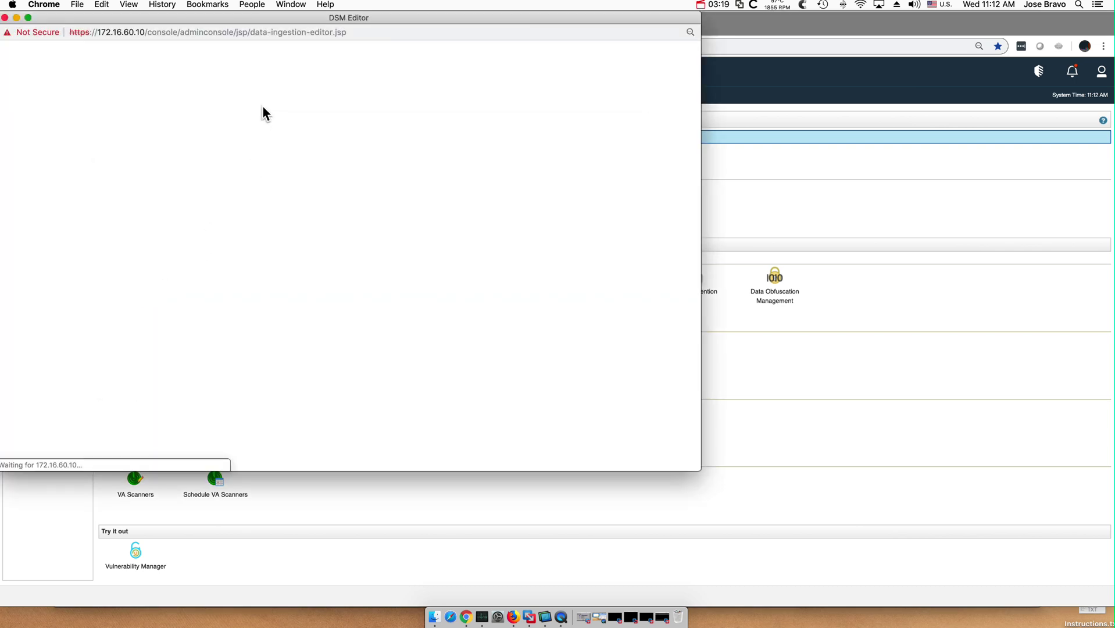
pyautogui.moveTo(281, 19); pyautogui.dragTo(517, 119)
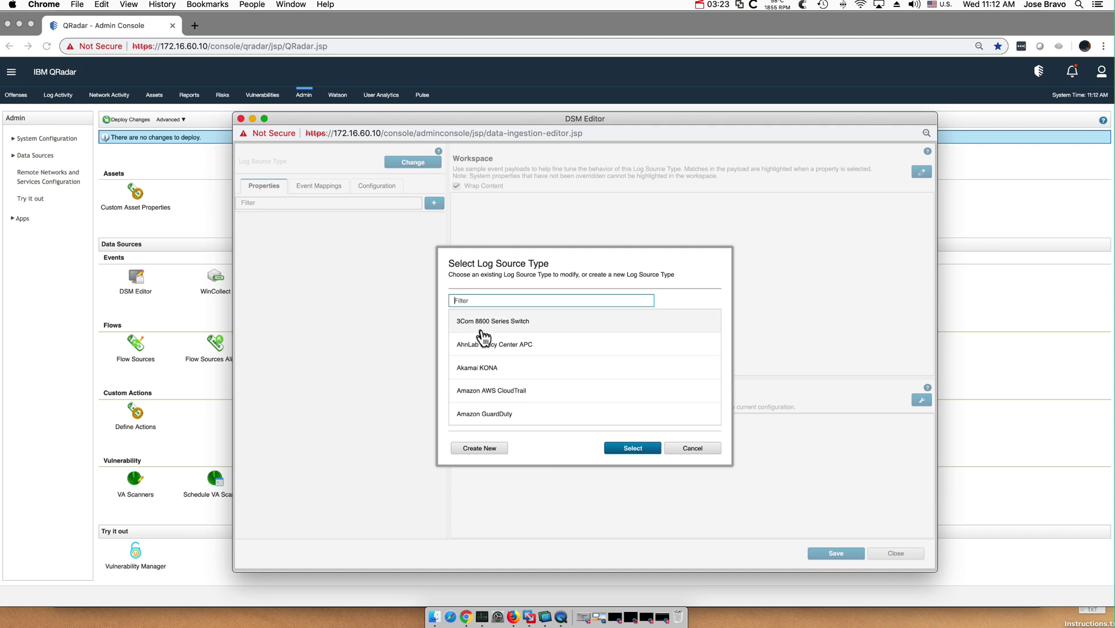
pyautogui.click(481, 329)
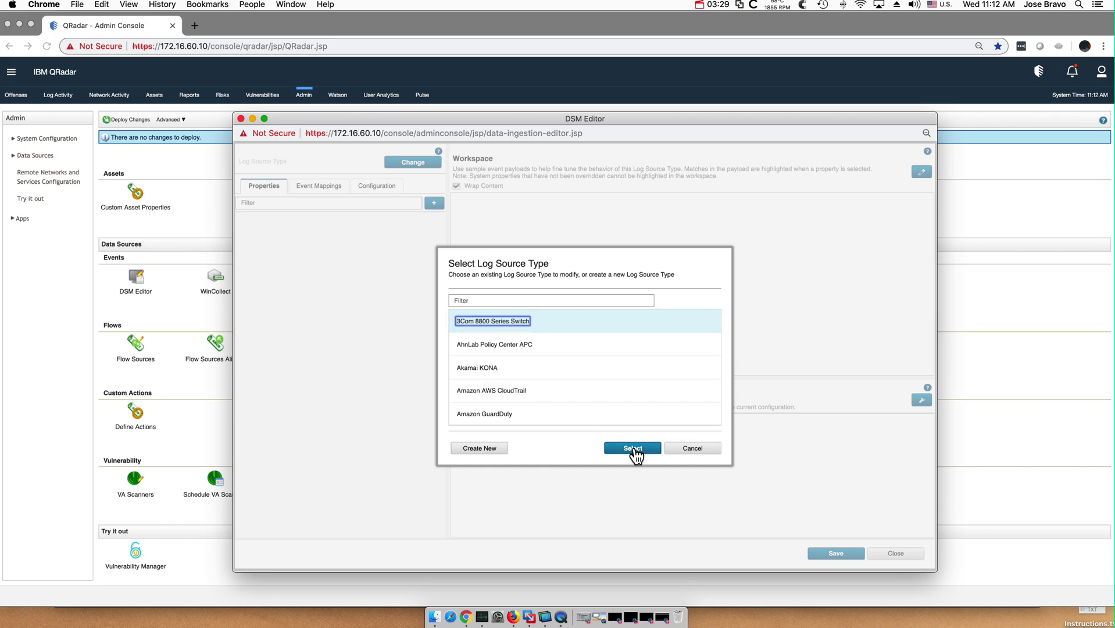
pyautogui.click(633, 449)
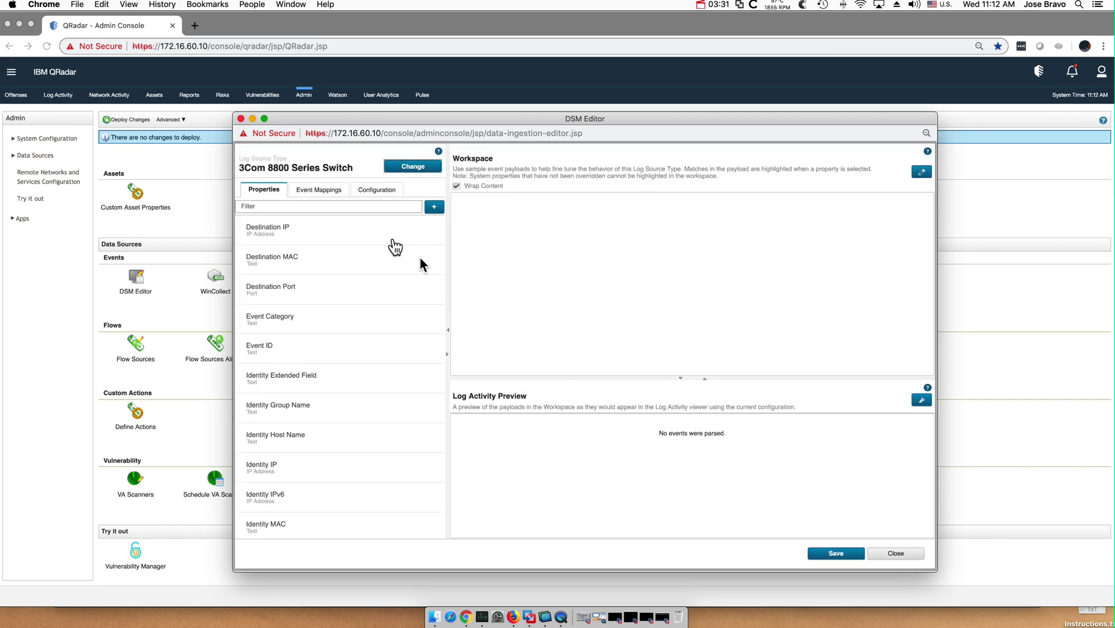
# Disable log source autodetection for 3Com 8800 Series Switch, save, and close the editor.
pyautogui.click(377, 197)
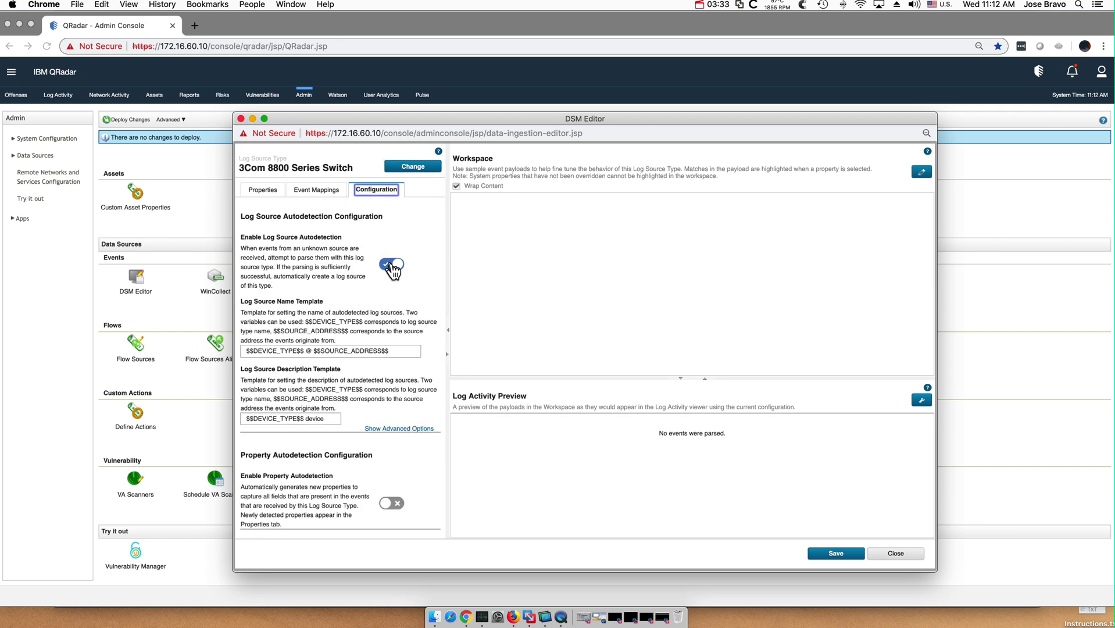
pyautogui.click(391, 265)
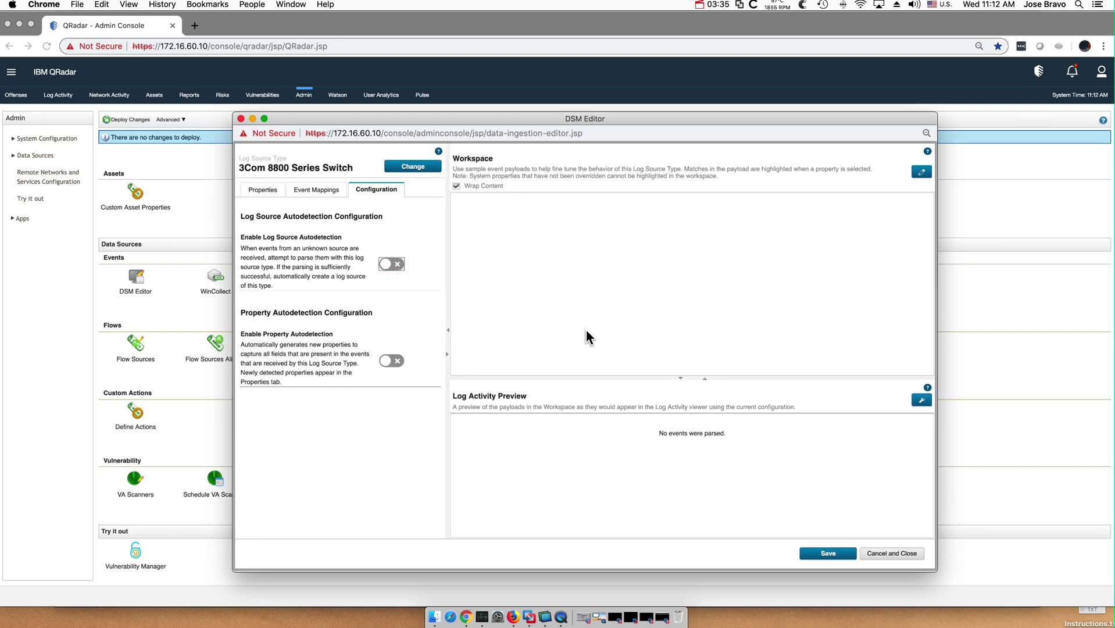
pyautogui.click(834, 557)
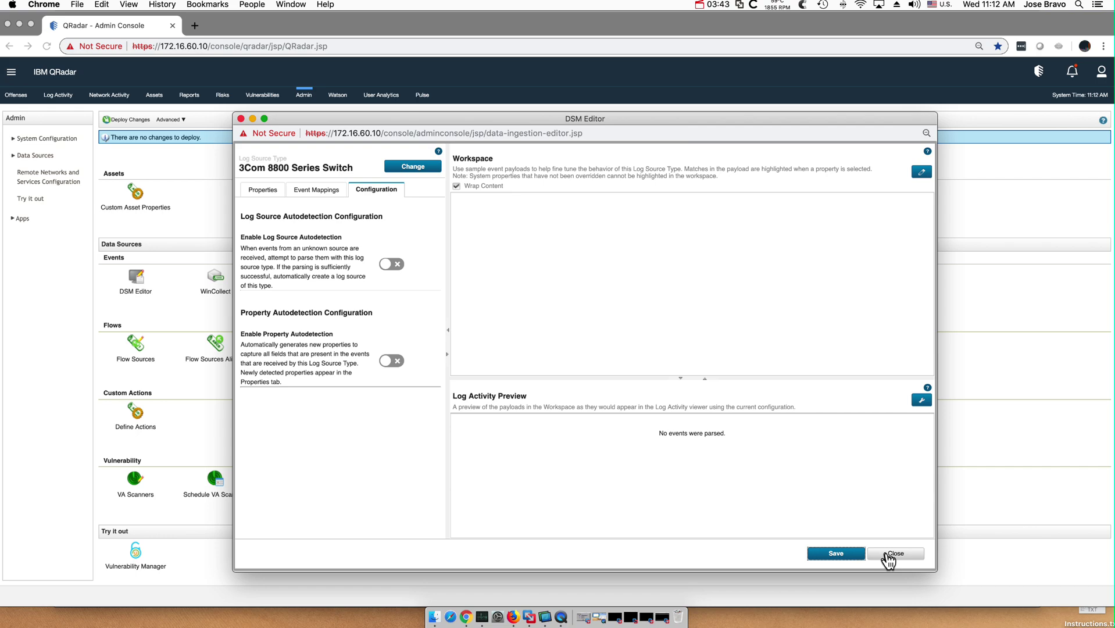
pyautogui.click(887, 555)
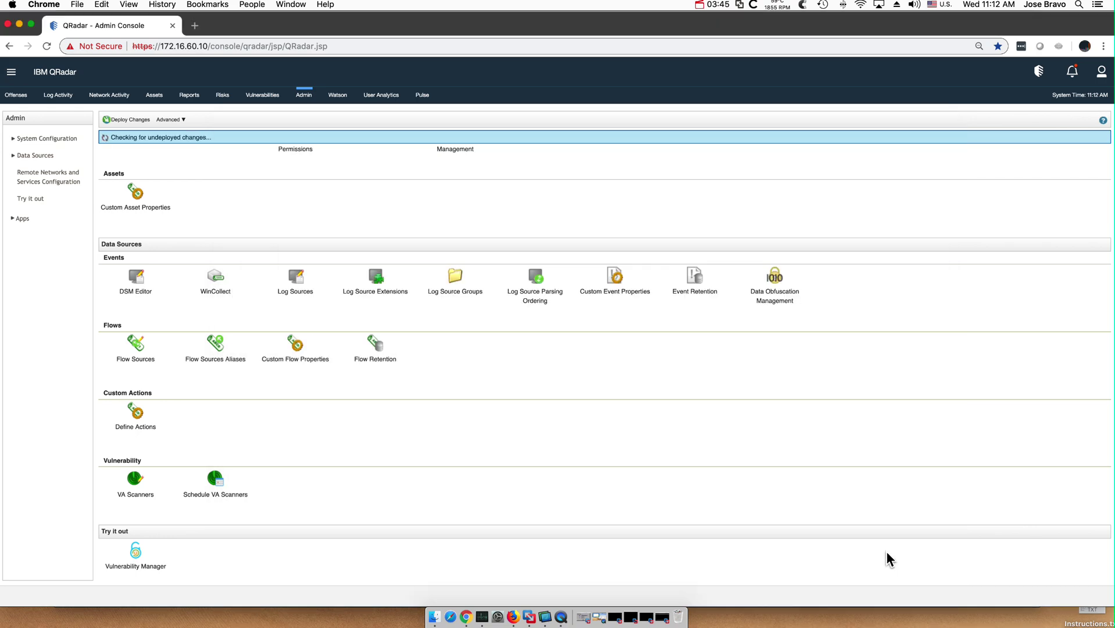